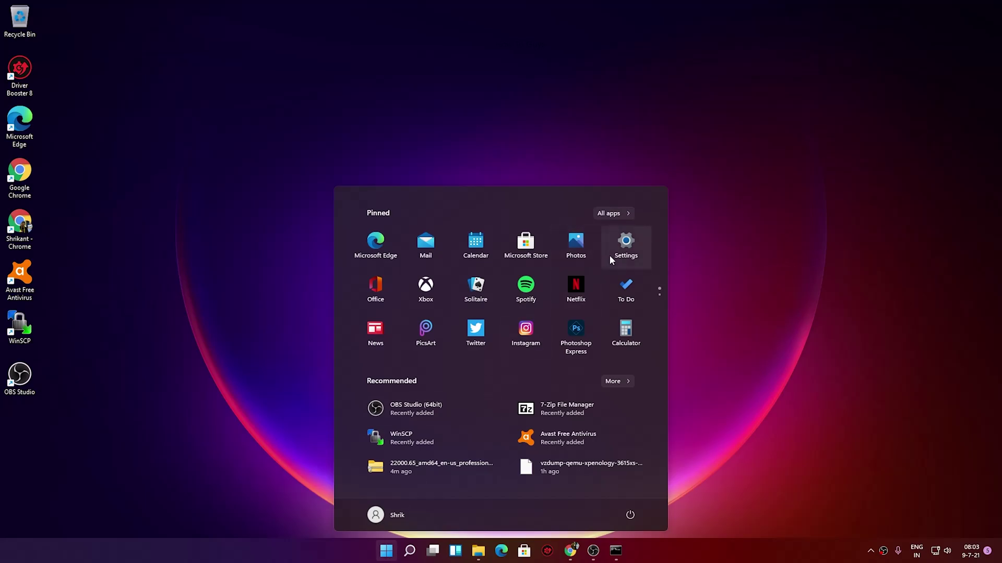
Step: Launch Settings and check the About page, which shows Windows 11 Pro build 22000.51
left_click(622, 247)
scroll(313, 352, "down", 5)
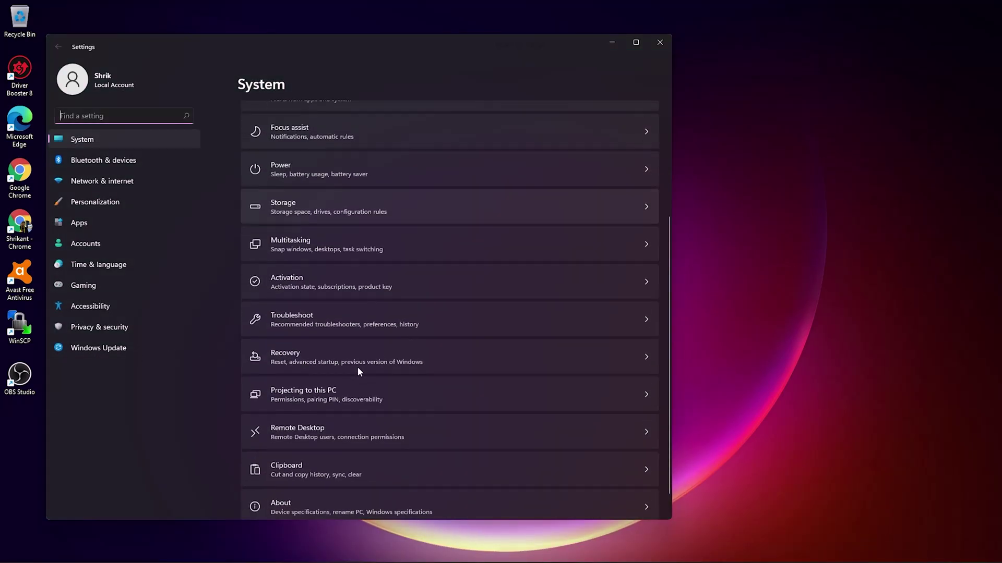
left_click(331, 481)
scroll(383, 294, "down", 1)
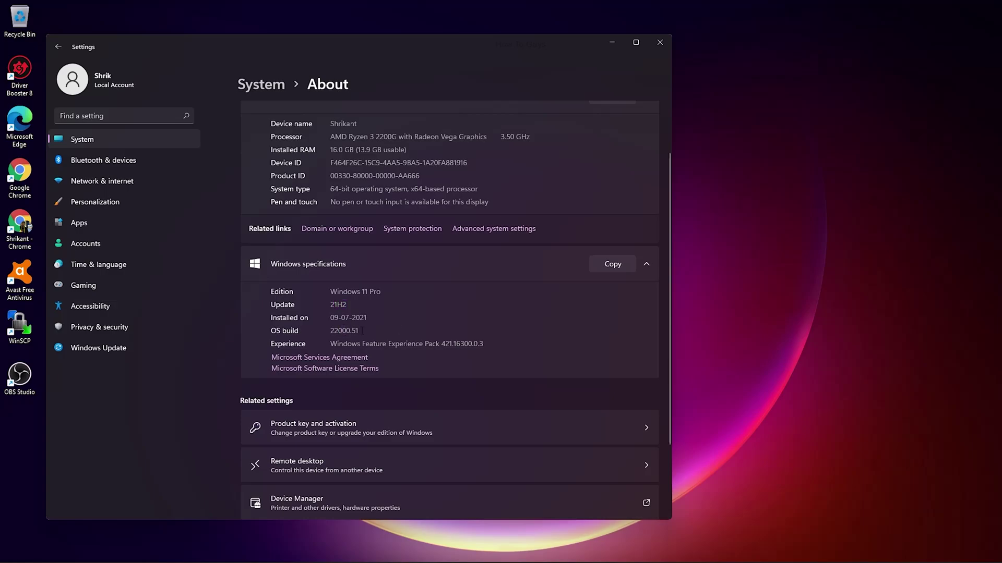
left_click(126, 349)
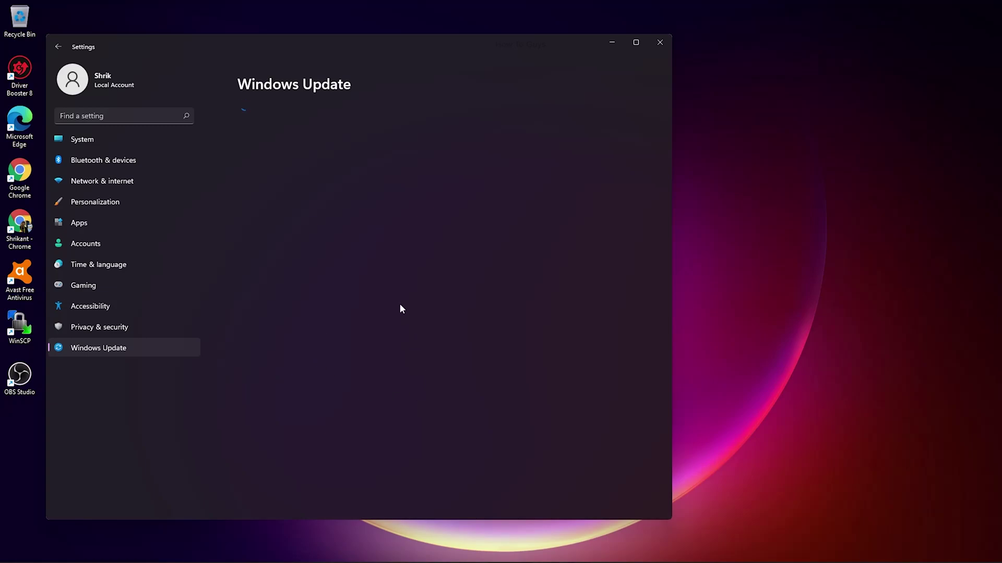
scroll(373, 348, "down", 2)
scroll(373, 349, "up", 2)
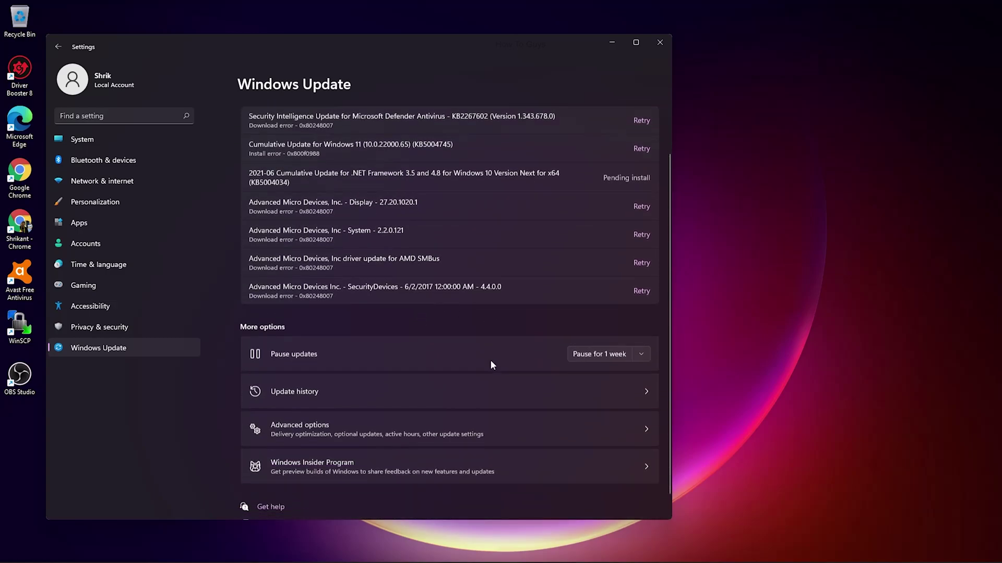
scroll(491, 361, "down", 2)
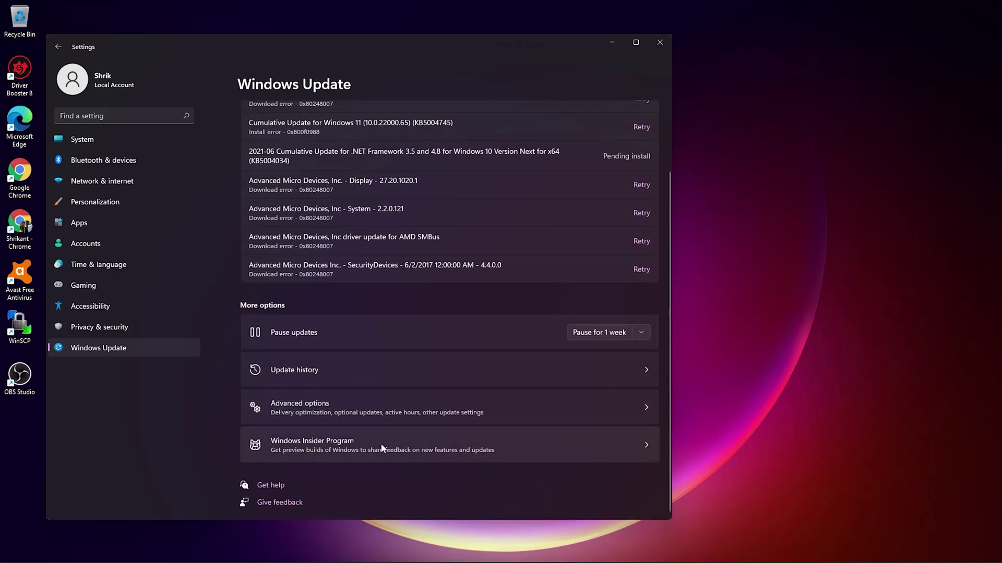
Step: Reach the Windows Insider Program page via Windows Update's More options
left_click(431, 450)
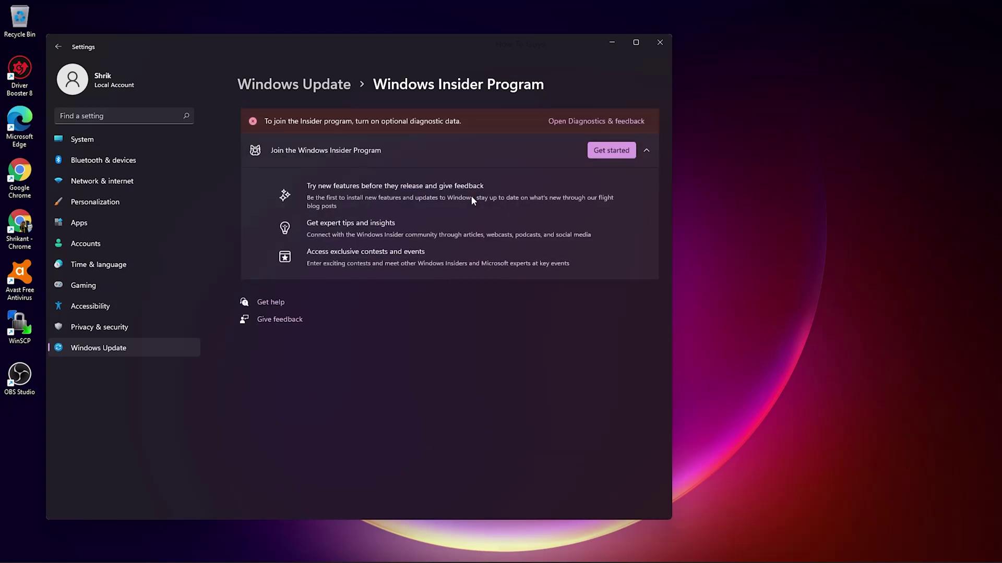
Step: Begin Insider Program enrollment and link the chosen sign-in account
left_click(608, 153)
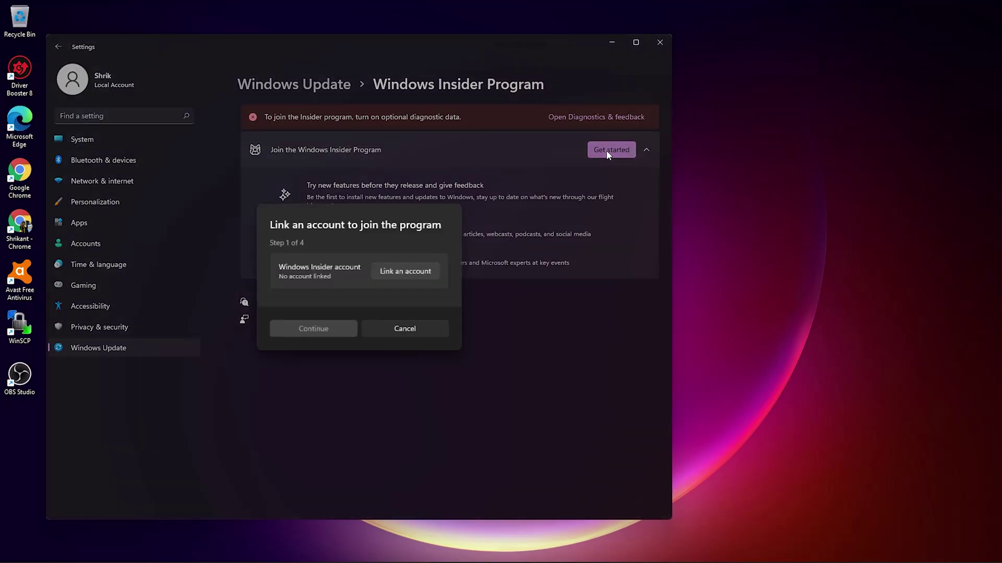
left_click(405, 271)
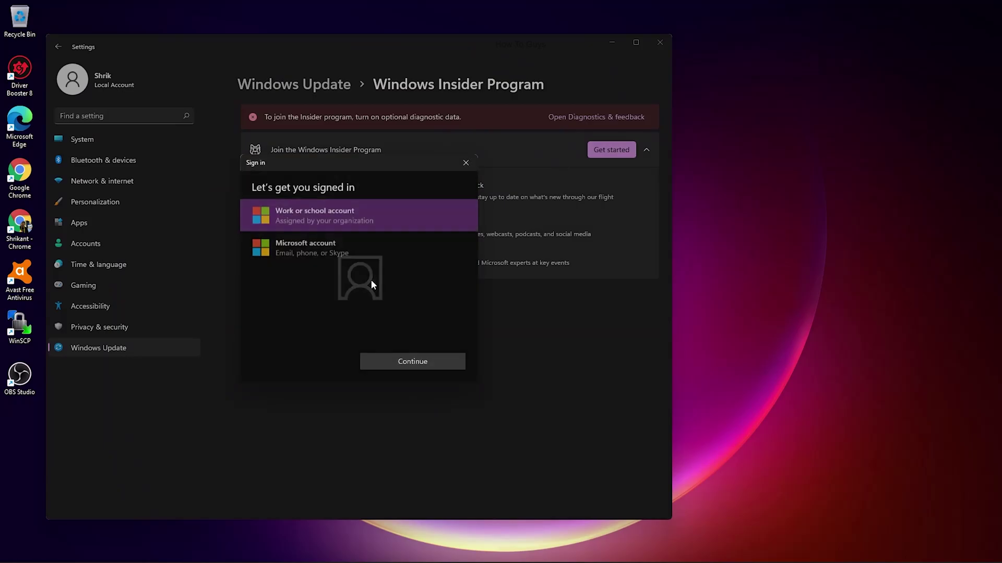
left_click(404, 353)
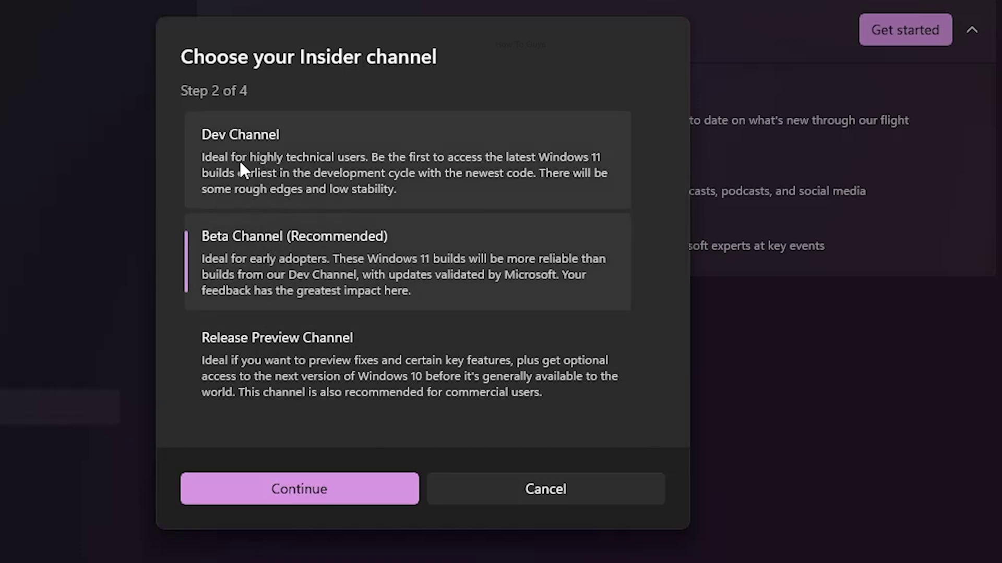
Step: Pick the Dev Channel, accepting its warning and the Insider agreements
left_click(238, 159)
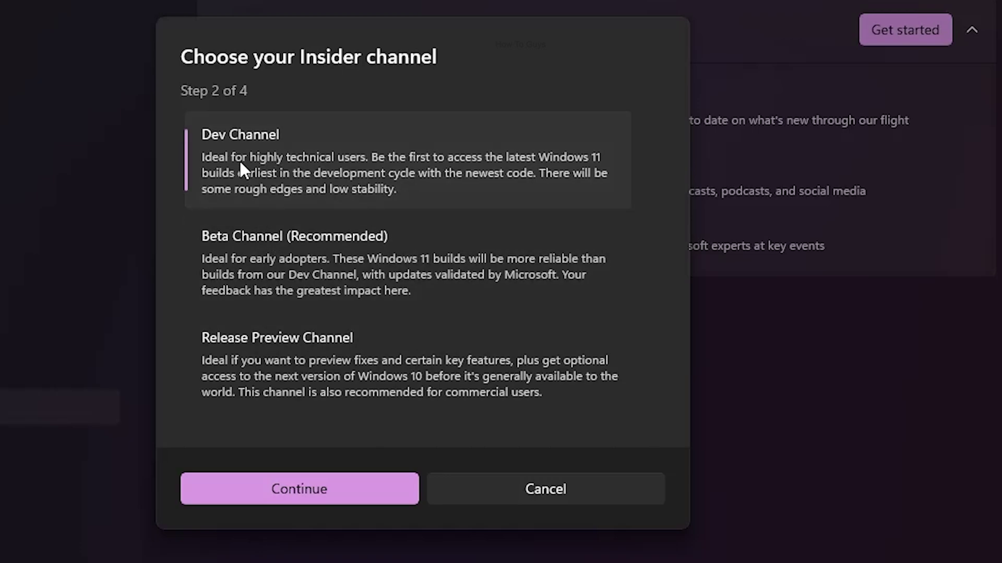
left_click(322, 487)
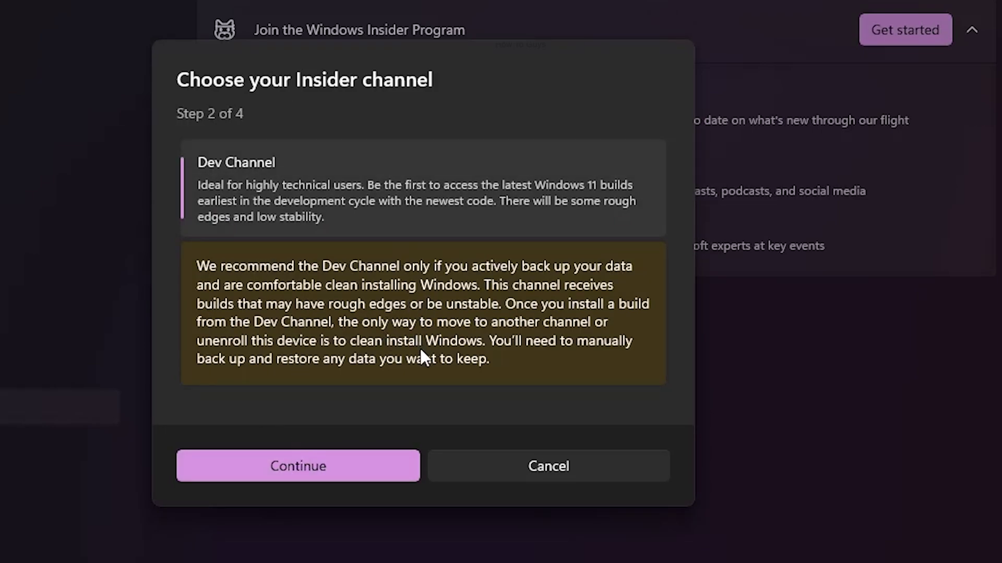
left_click(342, 465)
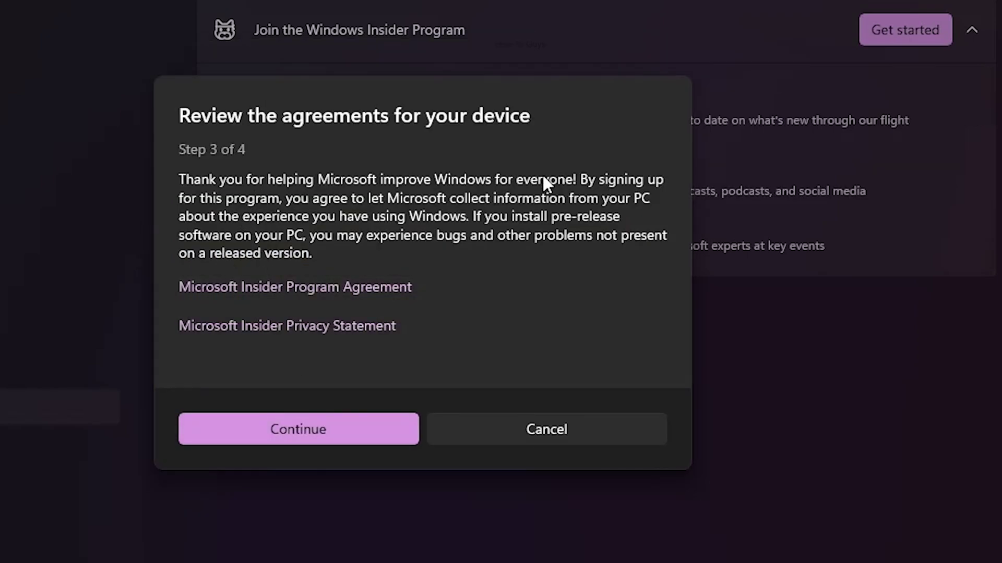
left_click(287, 430)
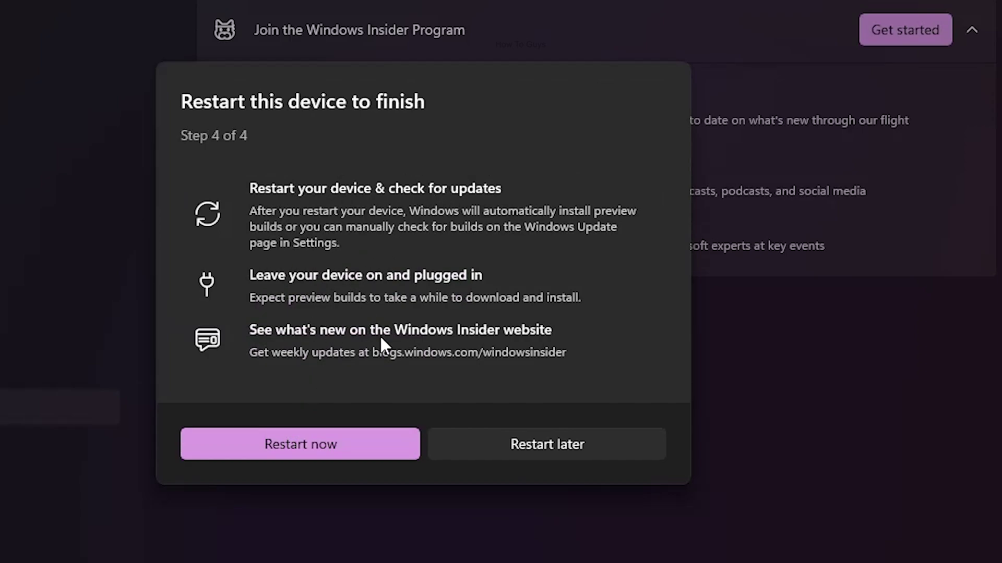
Step: Restart the PC, then turn Send optional diagnostic data On in Diagnostics & feedback
left_click(330, 428)
scroll(463, 298, "down", 1)
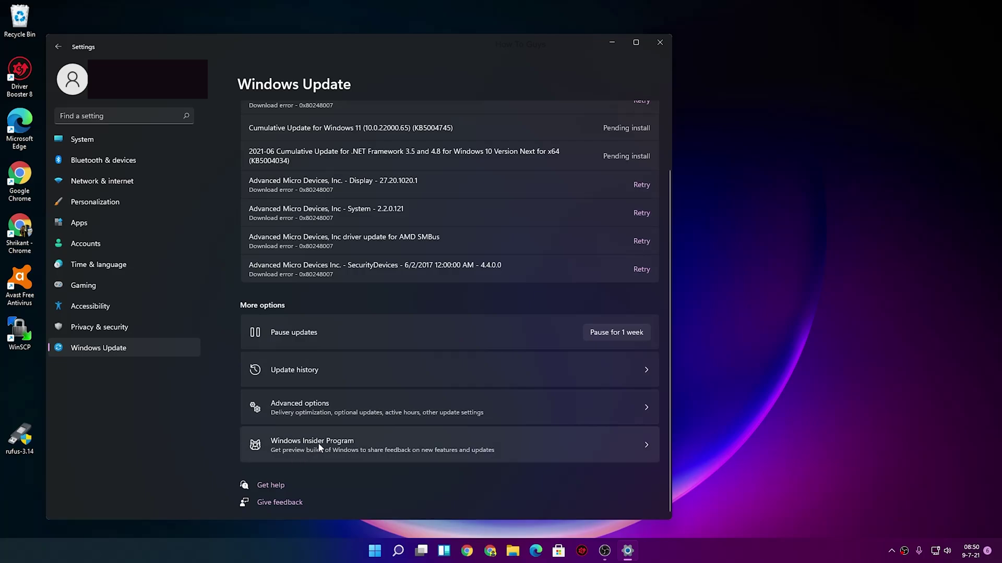
left_click(318, 447)
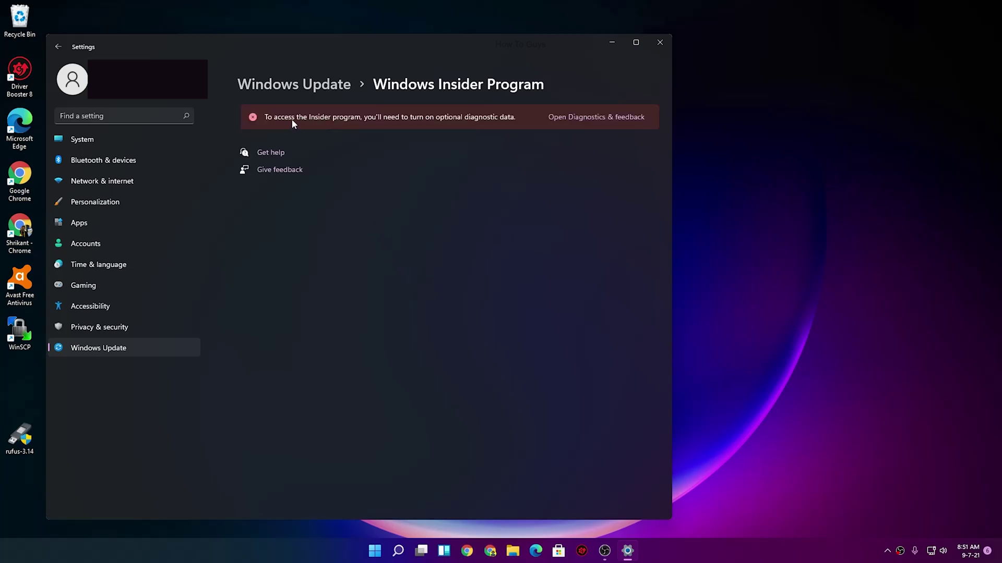
left_click(584, 119)
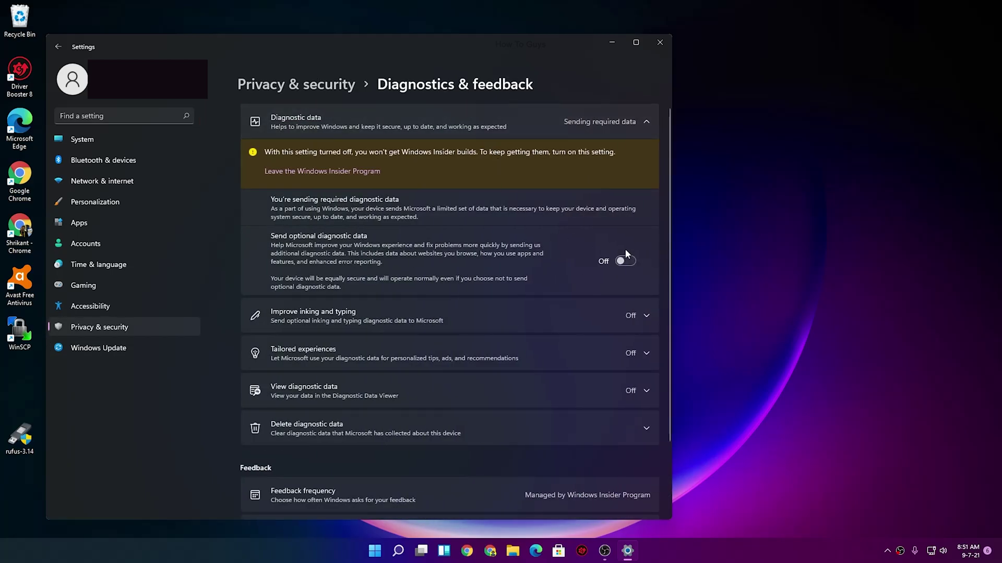
left_click(626, 262)
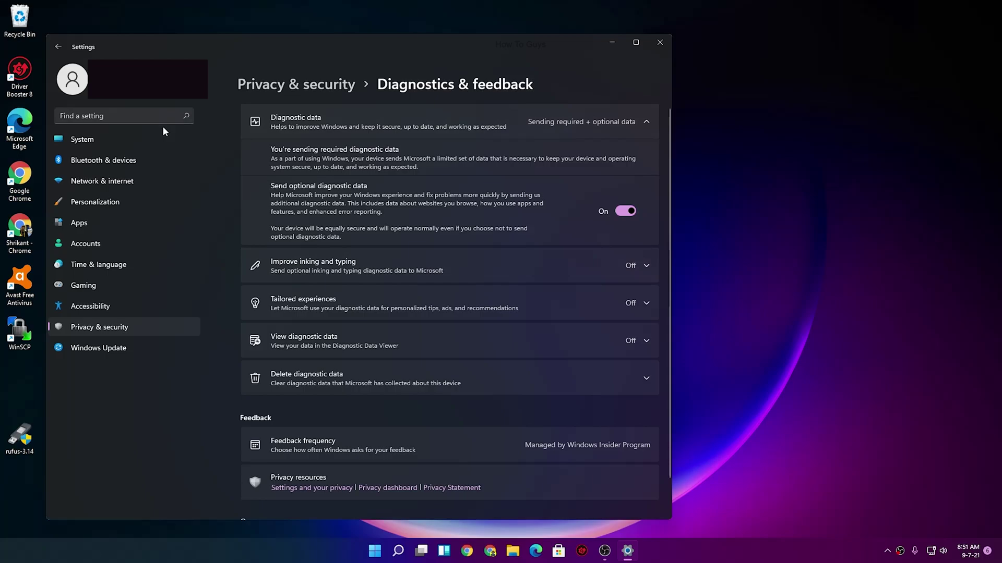
scroll(334, 370, "down", 2)
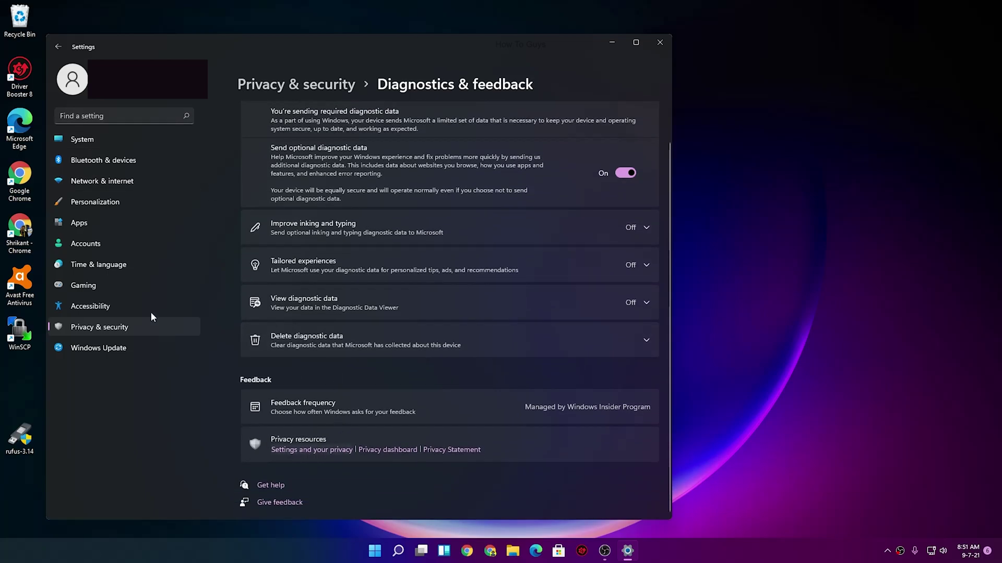
Step: Check the Insider Program page, now showing Dev channel enrollment and a newer build
left_click(98, 348)
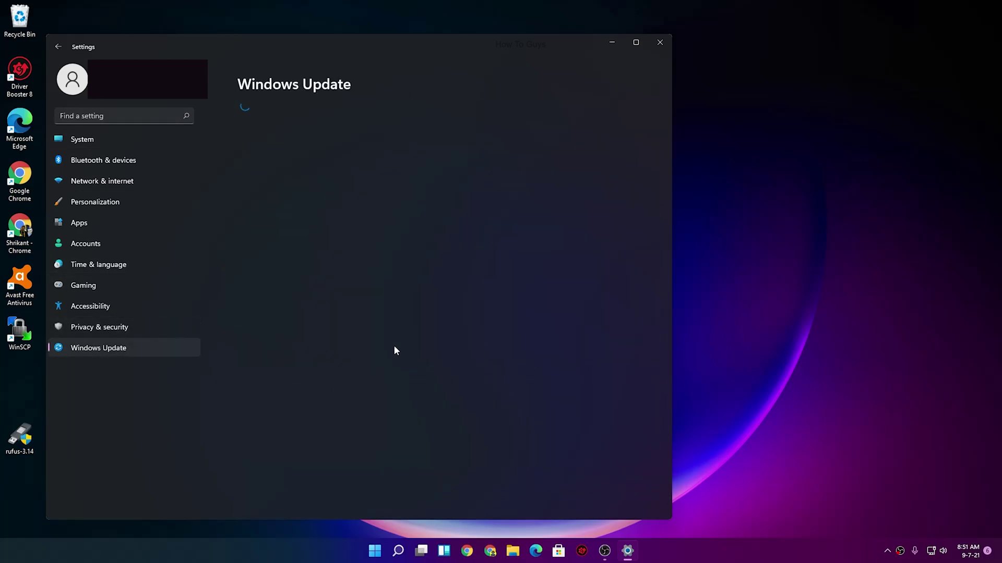
scroll(394, 345, "down", 5)
scroll(393, 346, "down", 1)
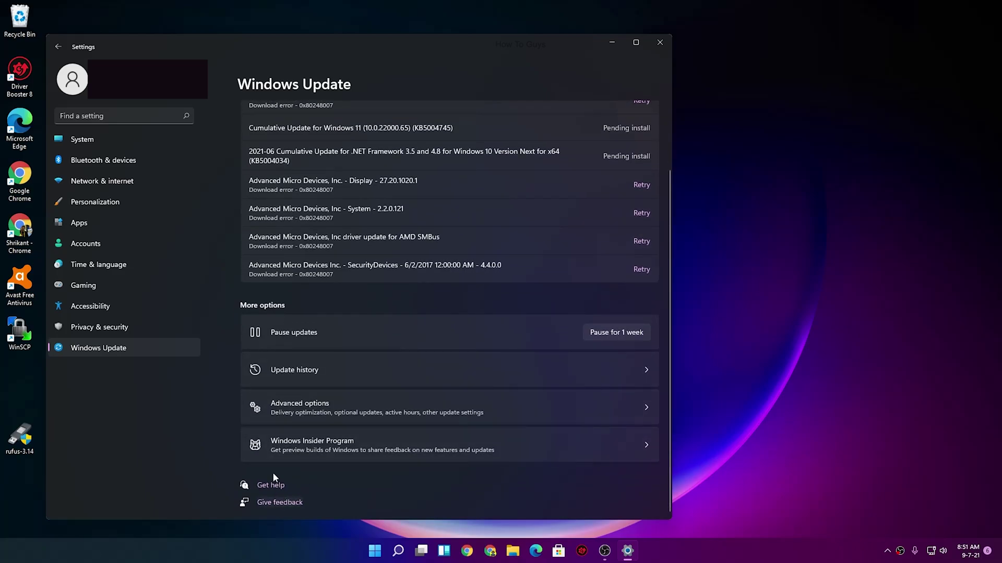
left_click(313, 445)
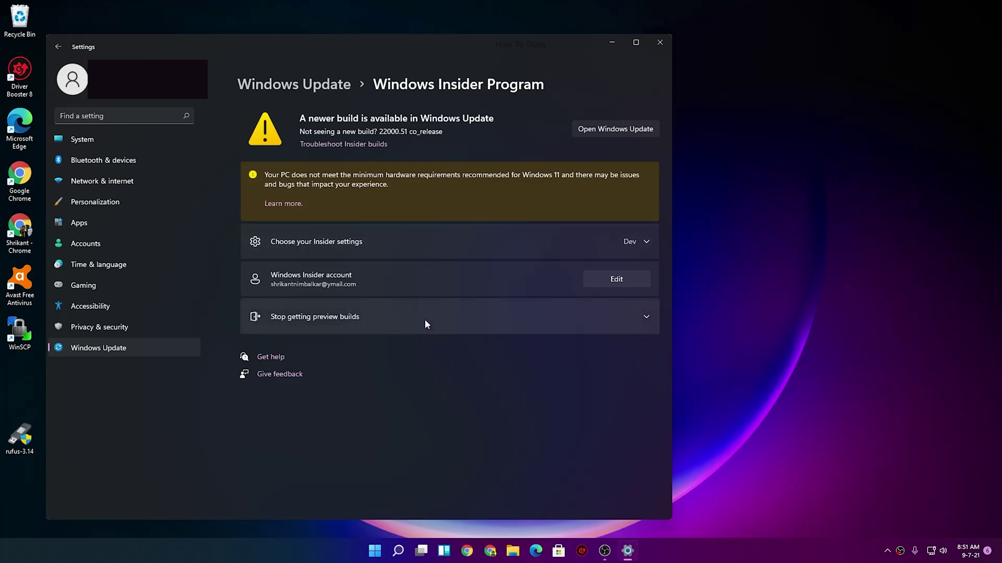
Step: Install the pending updates, including cumulative update 22000.65, and let the PC restart
left_click(608, 130)
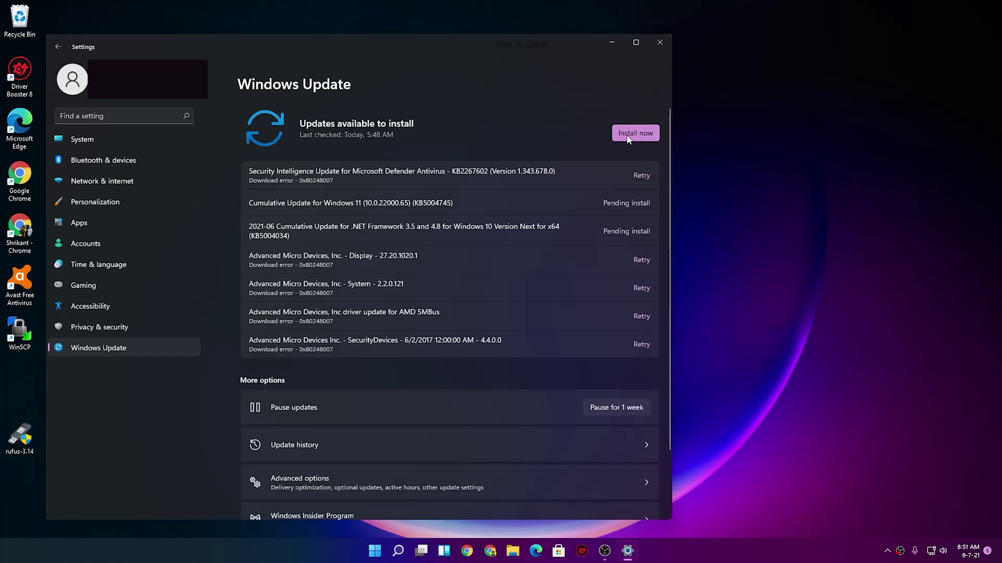
left_click(627, 135)
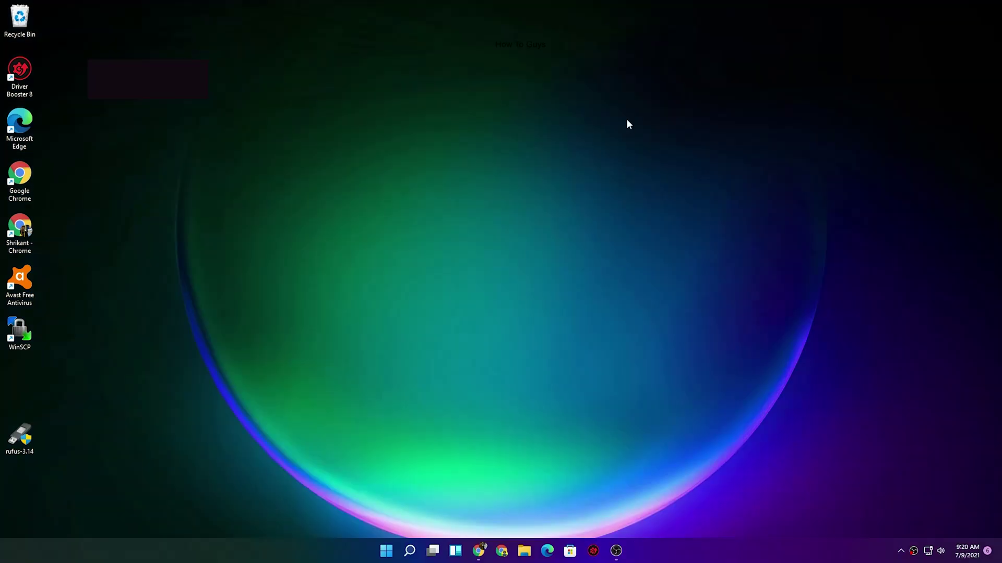
Step: Reopen Settings after the restart and confirm About shows OS build 22000.65
left_click(386, 551)
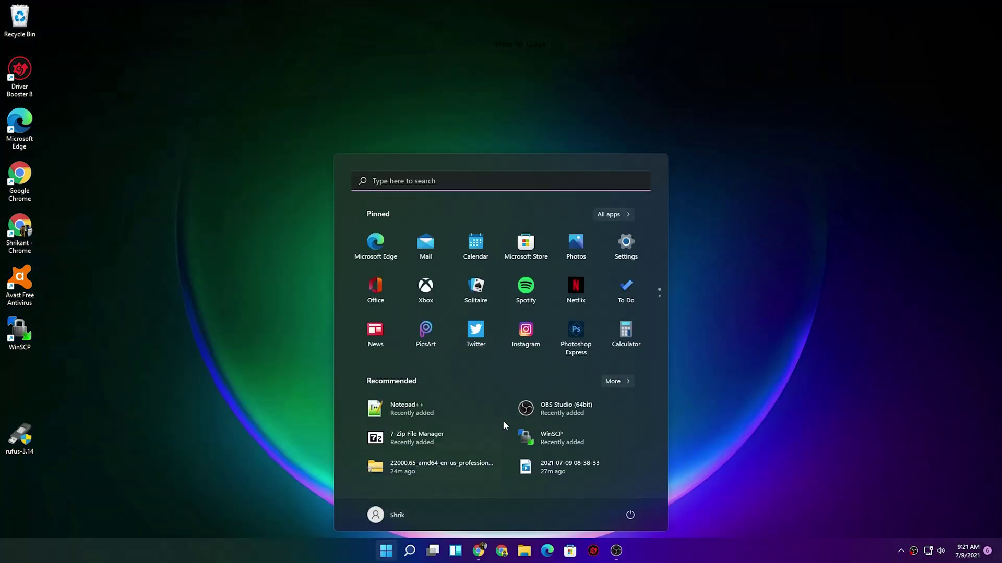
left_click(630, 249)
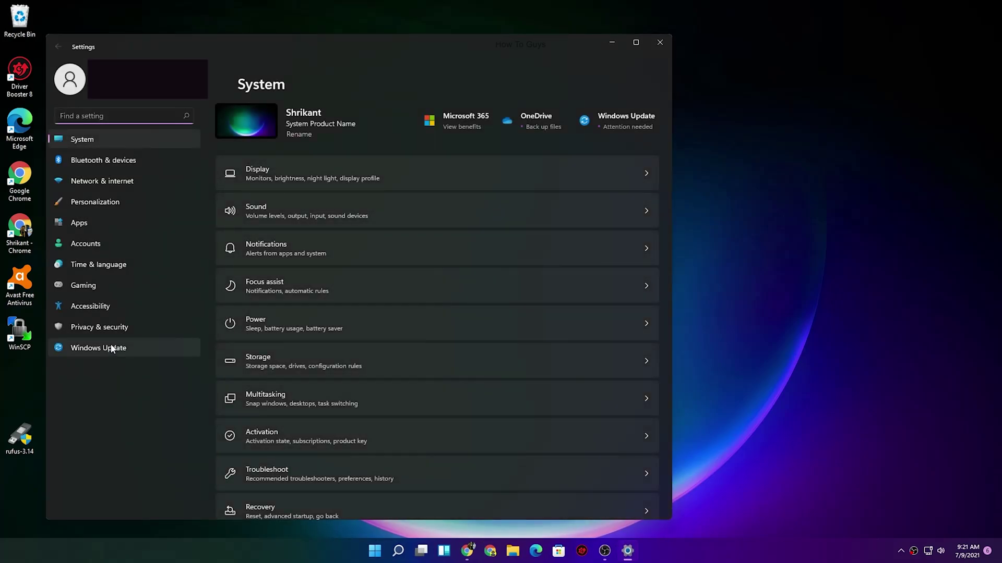
scroll(298, 371, "down", 3)
left_click(300, 483)
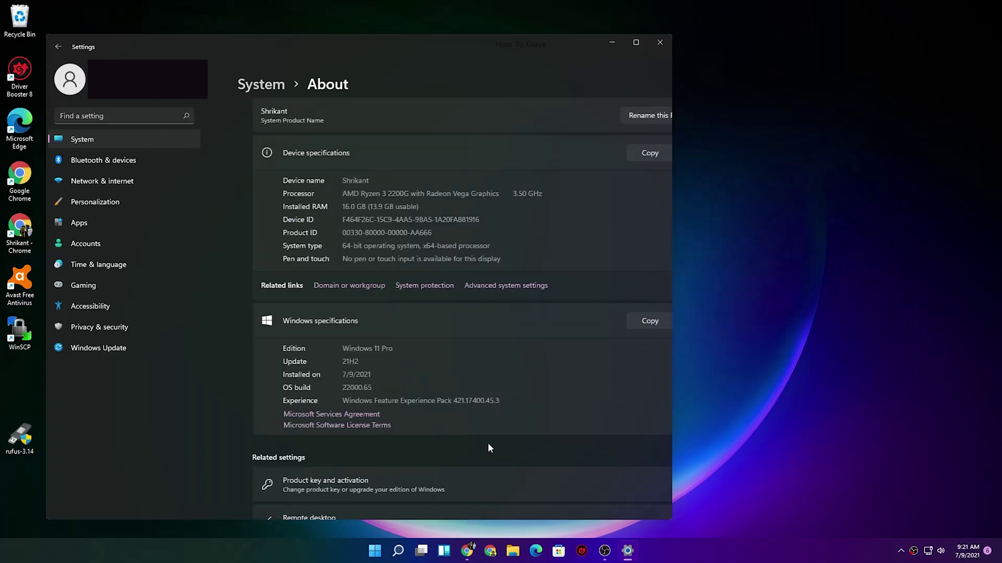
scroll(357, 335, "down", 2)
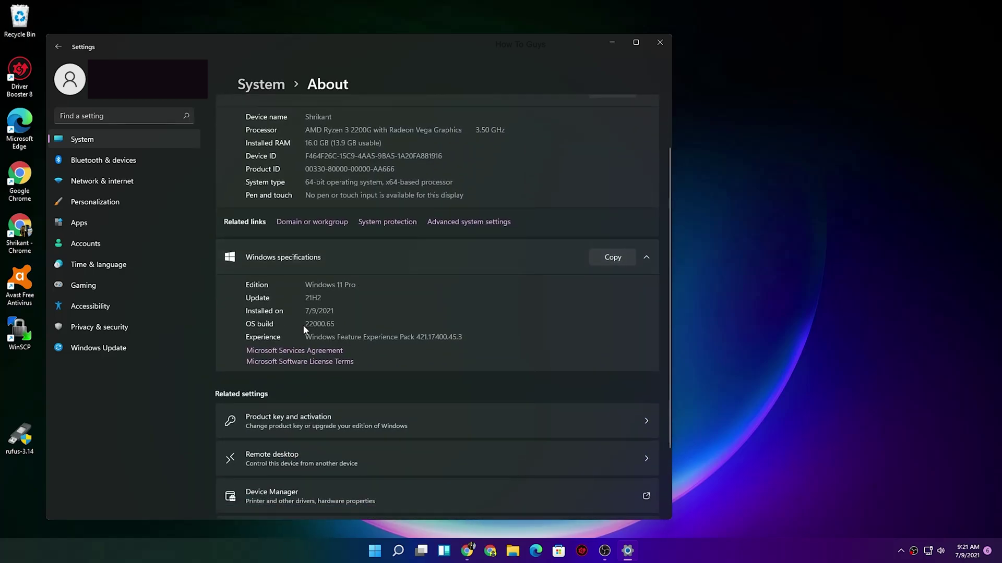